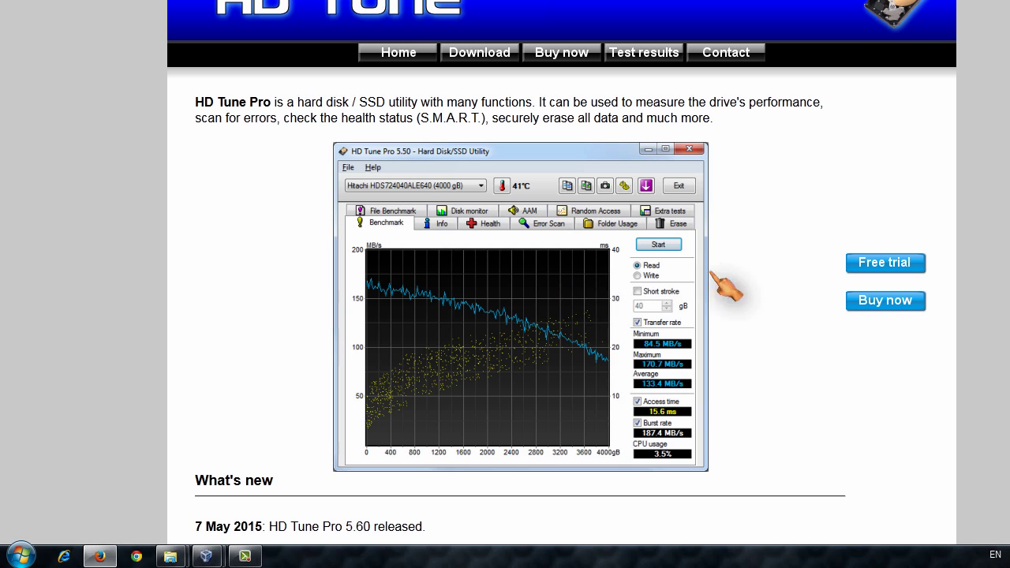
Review the HD Tune Pro free trial's edition comparison and download hdtunepro_560_trial.exe.
{"action": "left_click", "coordinate": [867, 269]}
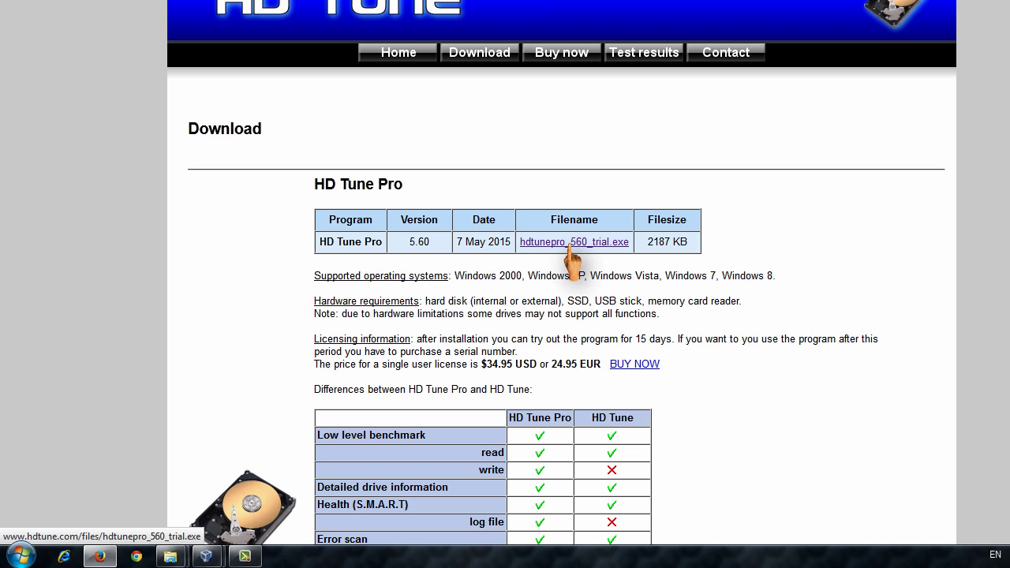
{"action": "scroll", "coordinate": [570, 251], "scroll_direction": "down", "scroll_amount": 8}
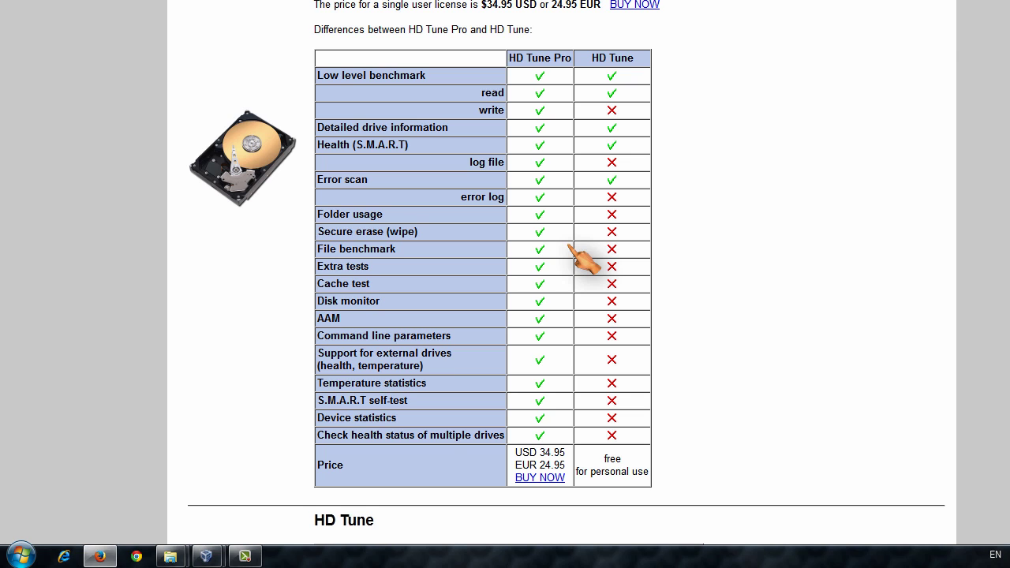
{"action": "scroll", "coordinate": [570, 248], "scroll_direction": "up", "scroll_amount": 2}
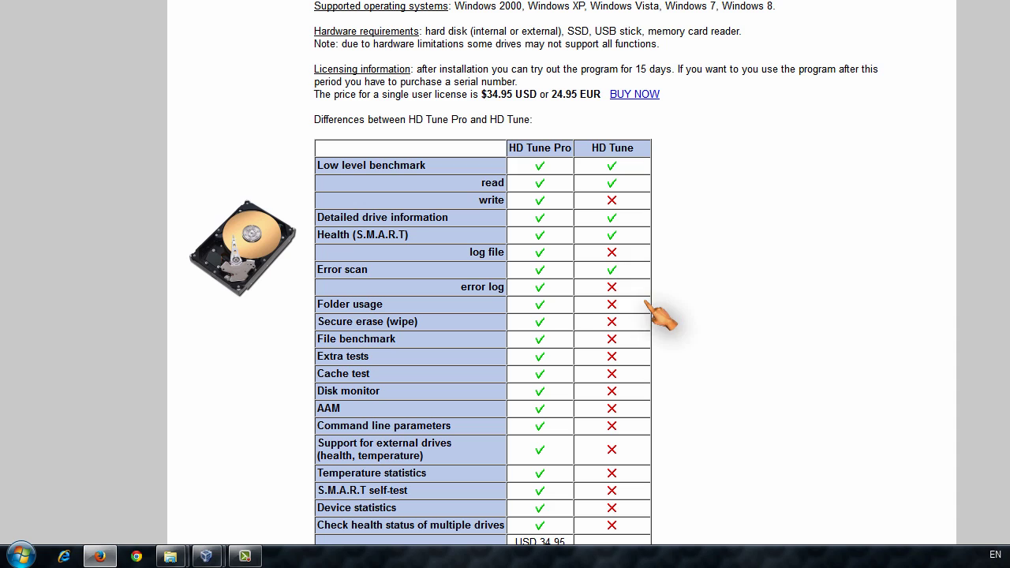
{"action": "scroll", "coordinate": [662, 316], "scroll_direction": "up", "scroll_amount": 6}
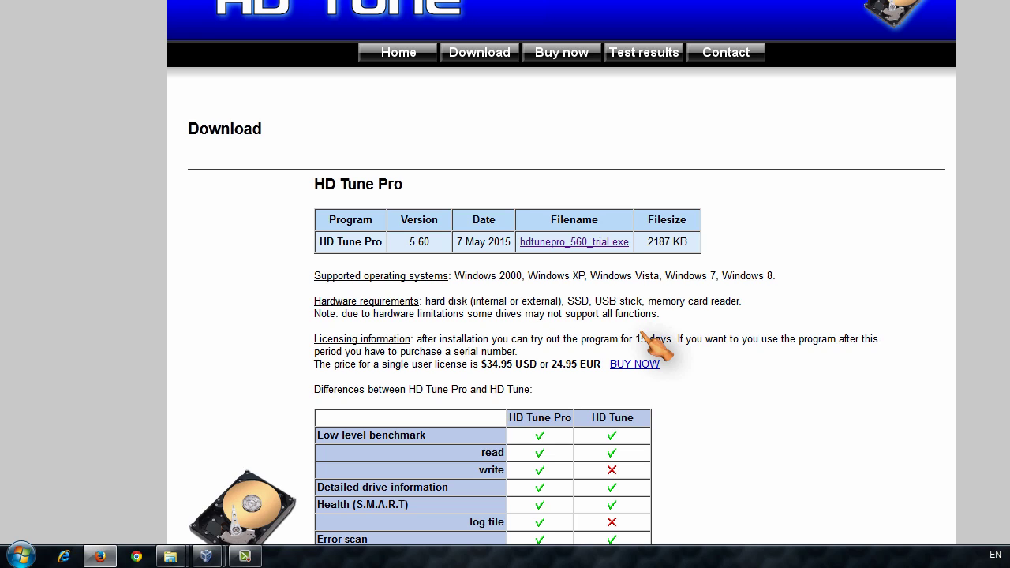
{"action": "left_click", "coordinate": [555, 243]}
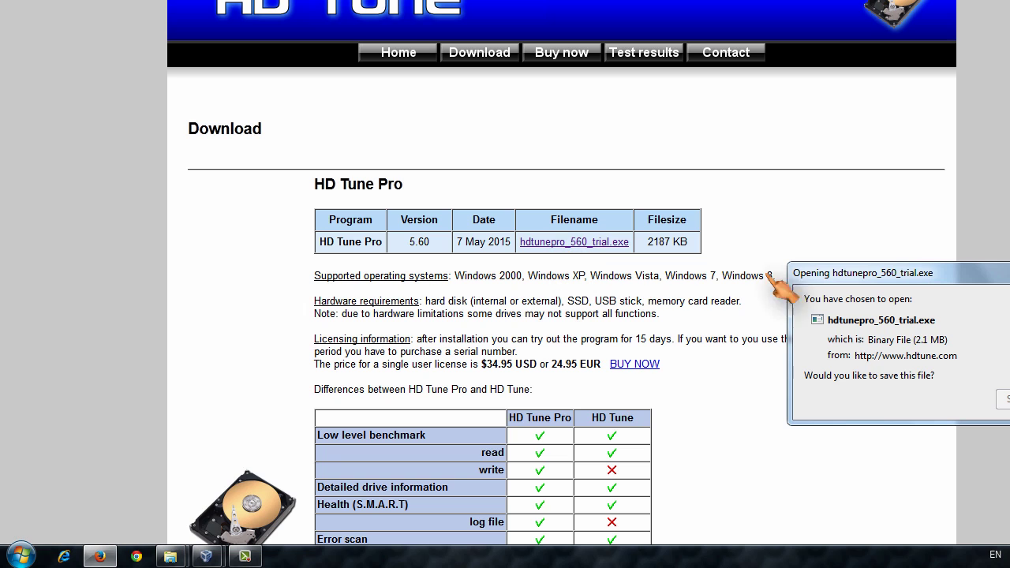
{"action": "key", "text": "Return"}
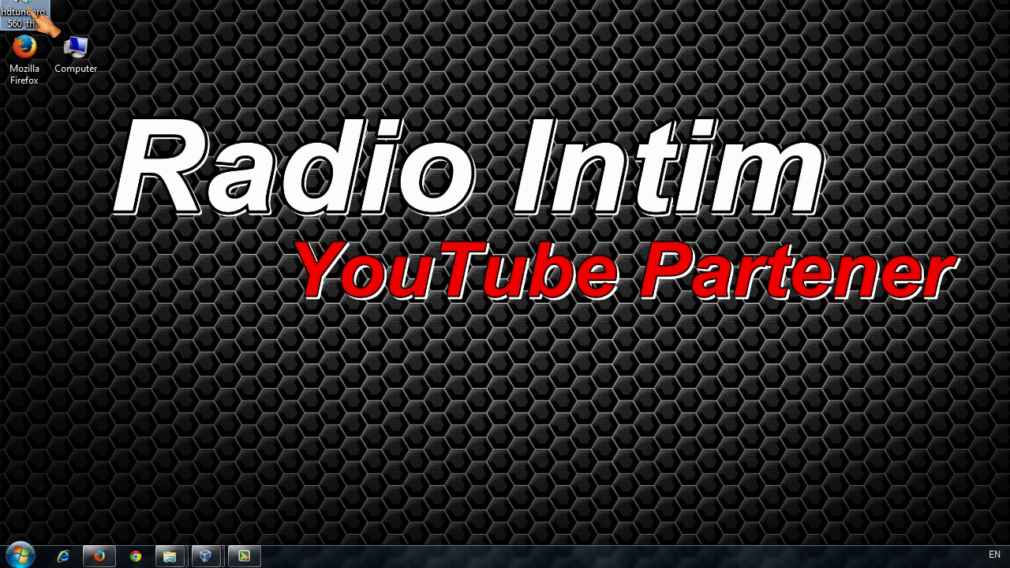
Run the downloaded hdtunepro_560_trial installer from the desktop and accept its license agreement.
{"action": "double_click", "coordinate": [23, 8]}
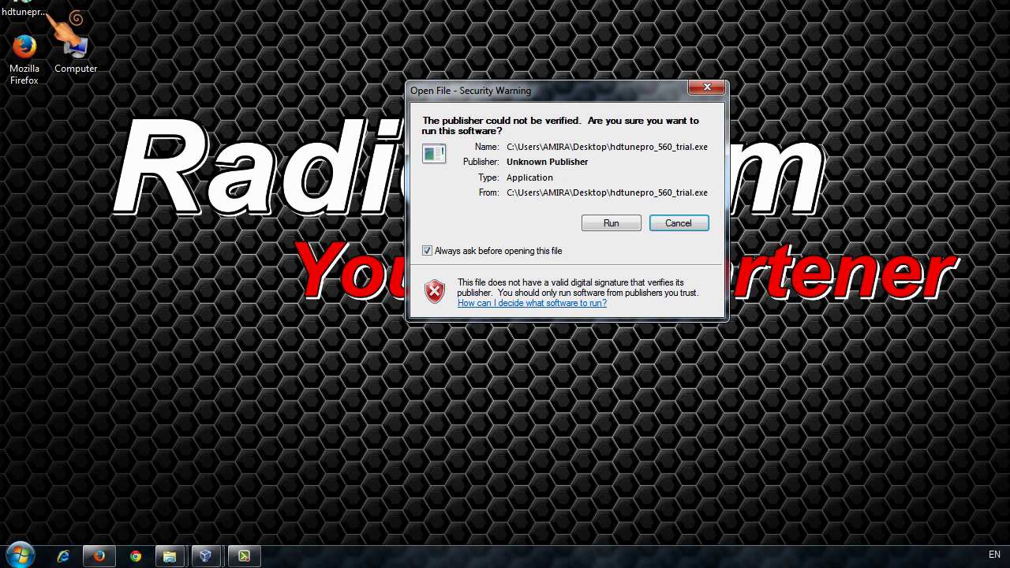
{"action": "left_click", "coordinate": [623, 224]}
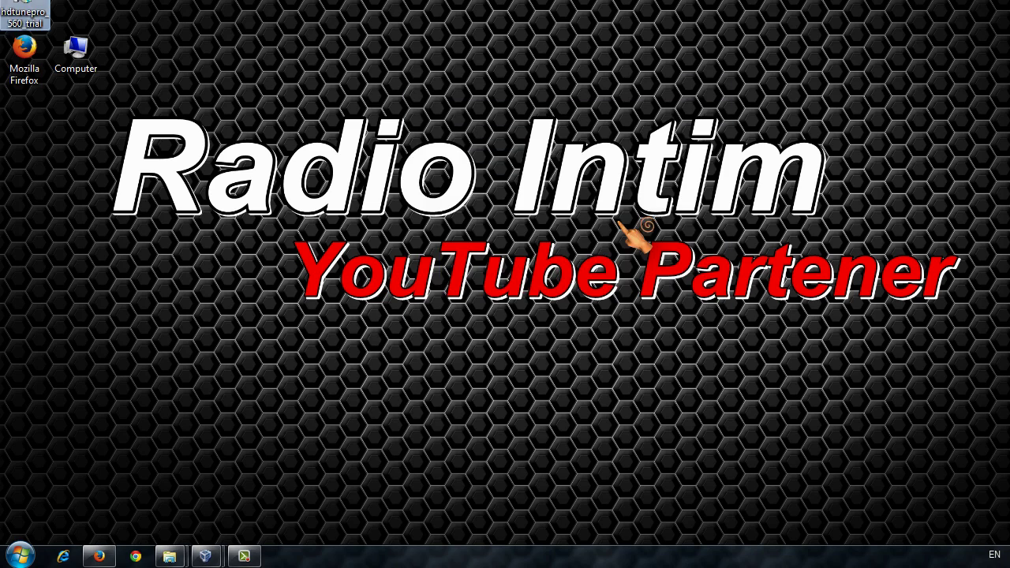
{"action": "left_click", "coordinate": [657, 335]}
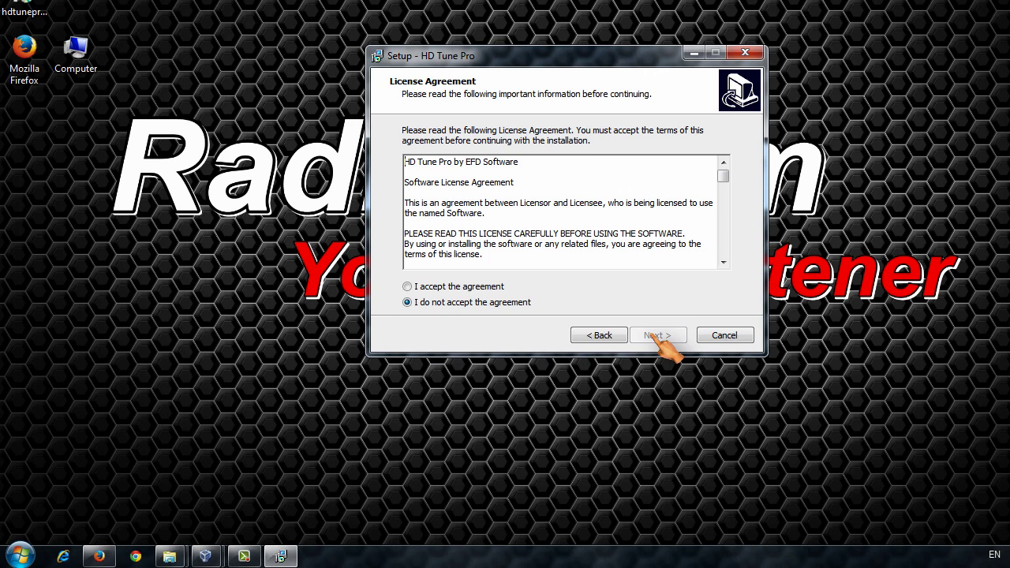
{"action": "left_click", "coordinate": [411, 286]}
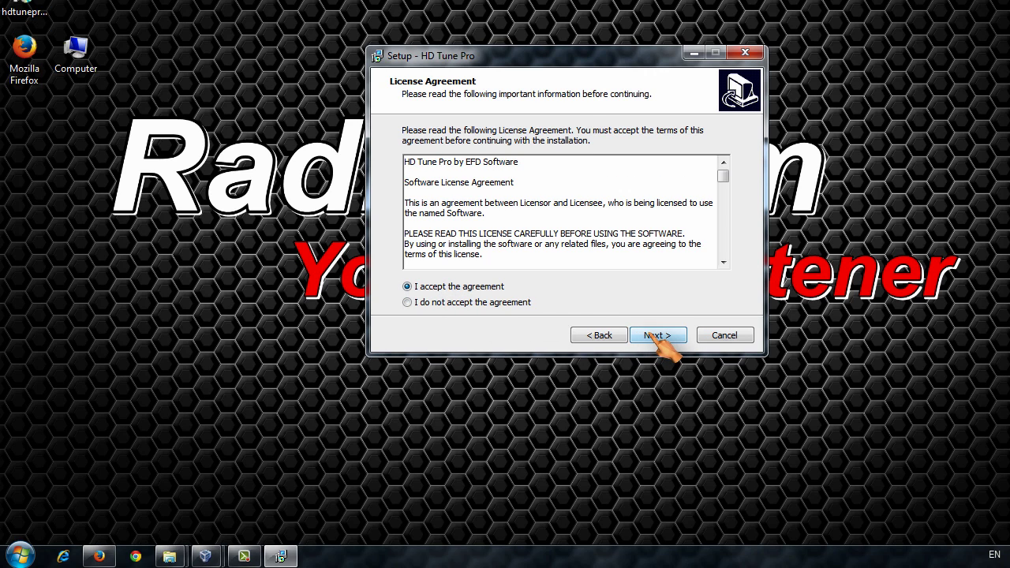
{"action": "left_click", "coordinate": [657, 335]}
Install HD Tune Pro with the default folders and a desktop icon, and launch it as an unregistered trial.
{"action": "left_click", "coordinate": [659, 337]}
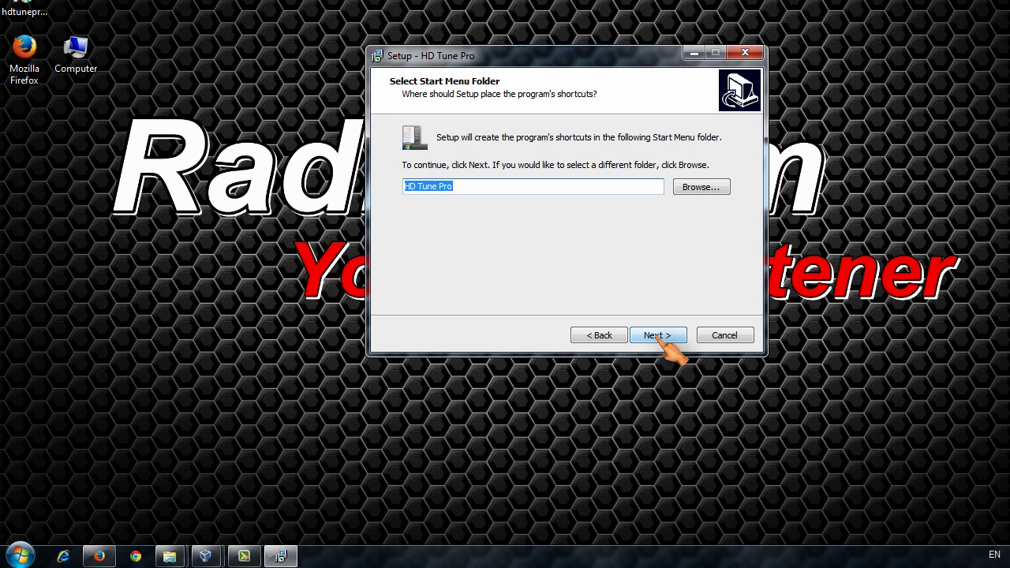
{"action": "left_click", "coordinate": [658, 338]}
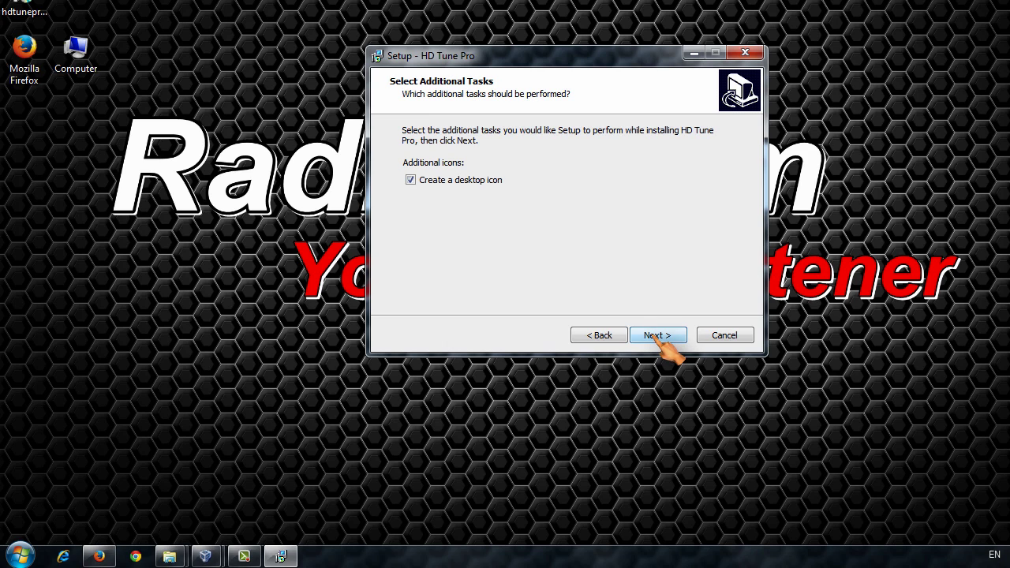
{"action": "left_click", "coordinate": [659, 337]}
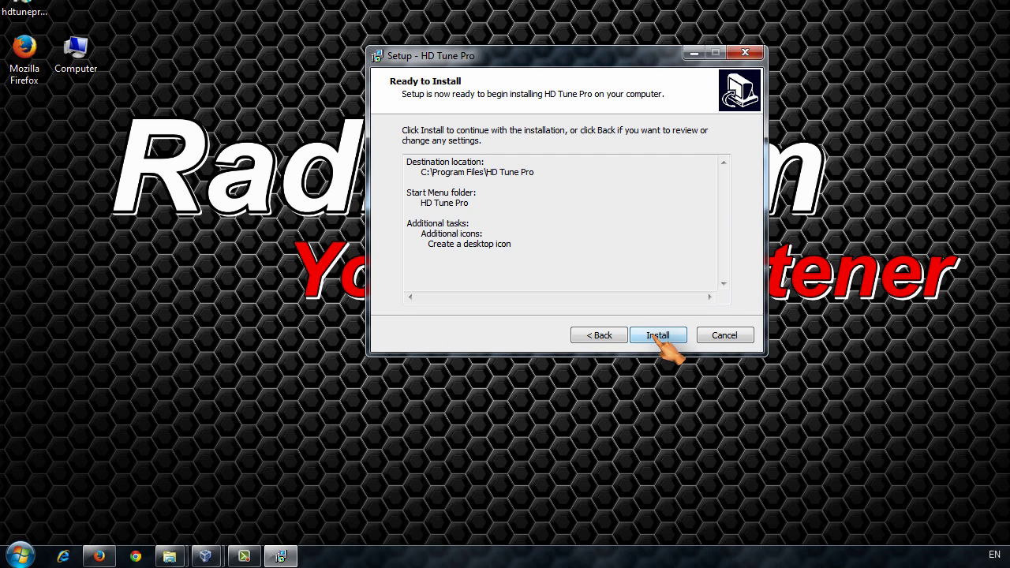
{"action": "left_click", "coordinate": [658, 338]}
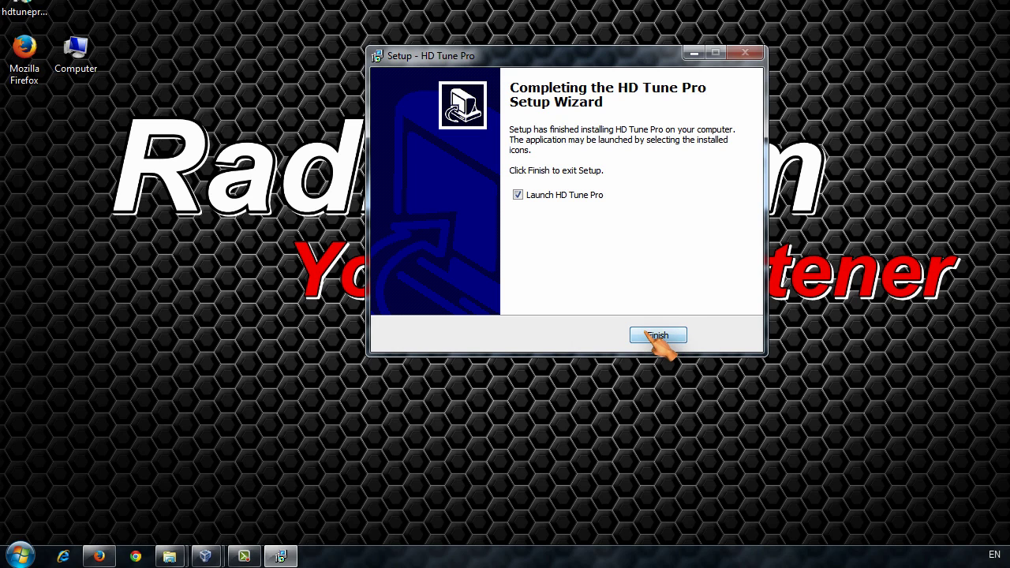
{"action": "left_click", "coordinate": [658, 338]}
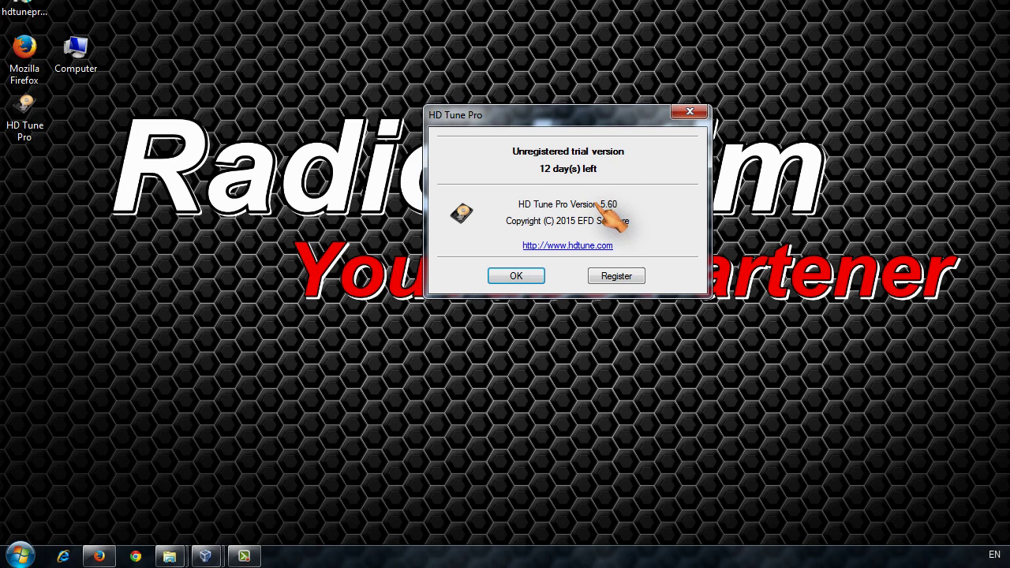
{"action": "left_click", "coordinate": [515, 278]}
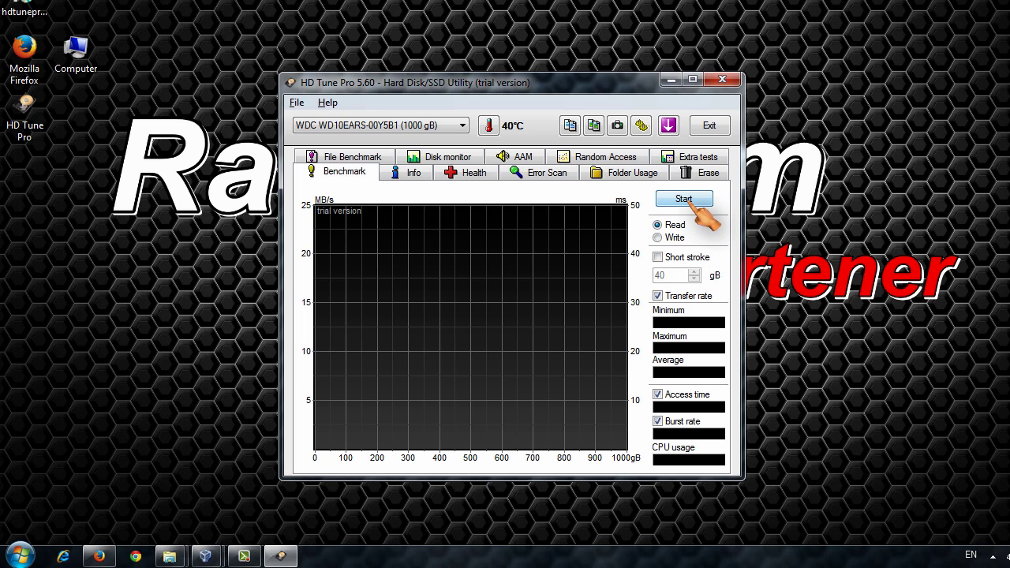
Run a read benchmark on the WDC WD10EARS-00Y5B1 drive and stop it partway.
{"action": "left_click", "coordinate": [660, 237]}
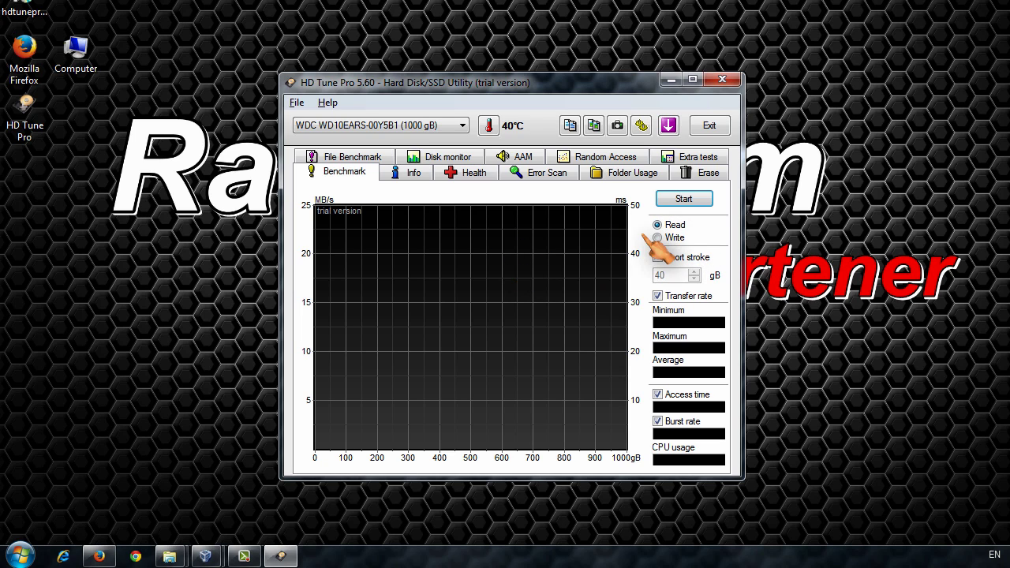
{"action": "left_click", "coordinate": [685, 202]}
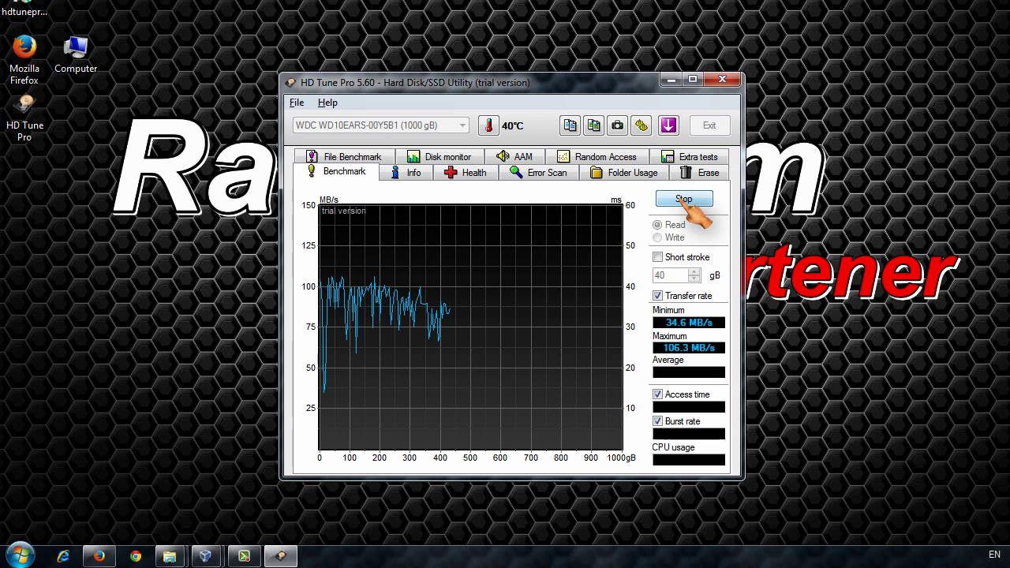
{"action": "left_click", "coordinate": [683, 200]}
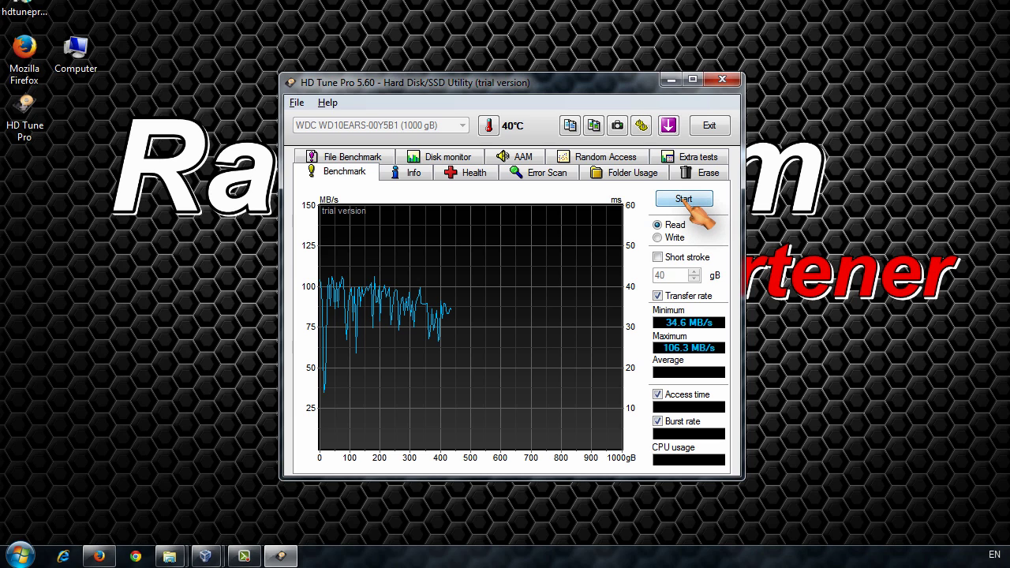
Run a quick error scan of the WDC drive over the 0 to 1000 gB range.
{"action": "left_click", "coordinate": [549, 181]}
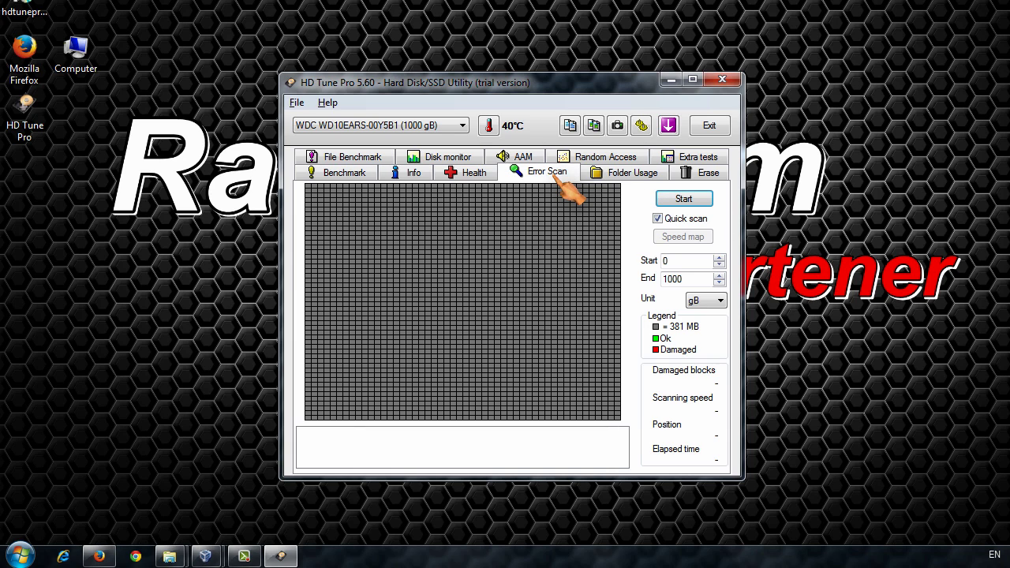
{"action": "left_click", "coordinate": [684, 199]}
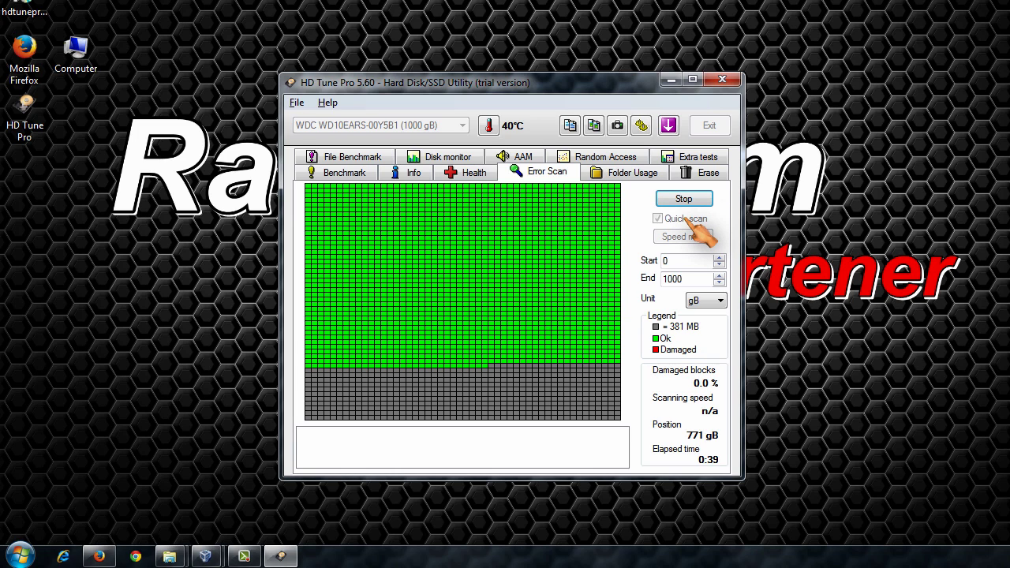
Open the Windows Check Disk options for Local Disk (C:) from the drive's properties.
{"action": "double_click", "coordinate": [73, 64]}
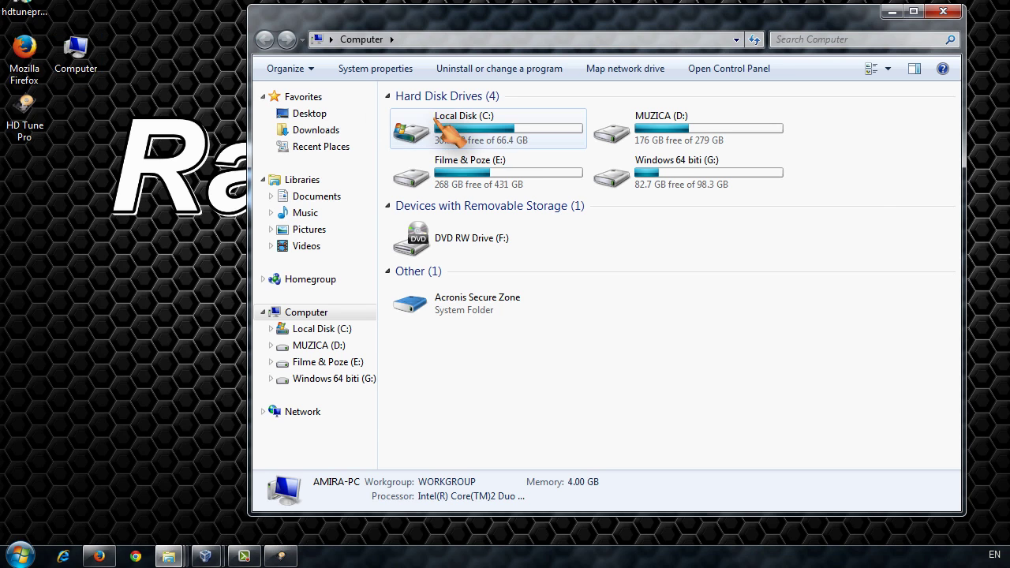
{"action": "left_click", "coordinate": [490, 134]}
{"action": "right_click", "coordinate": [487, 129]}
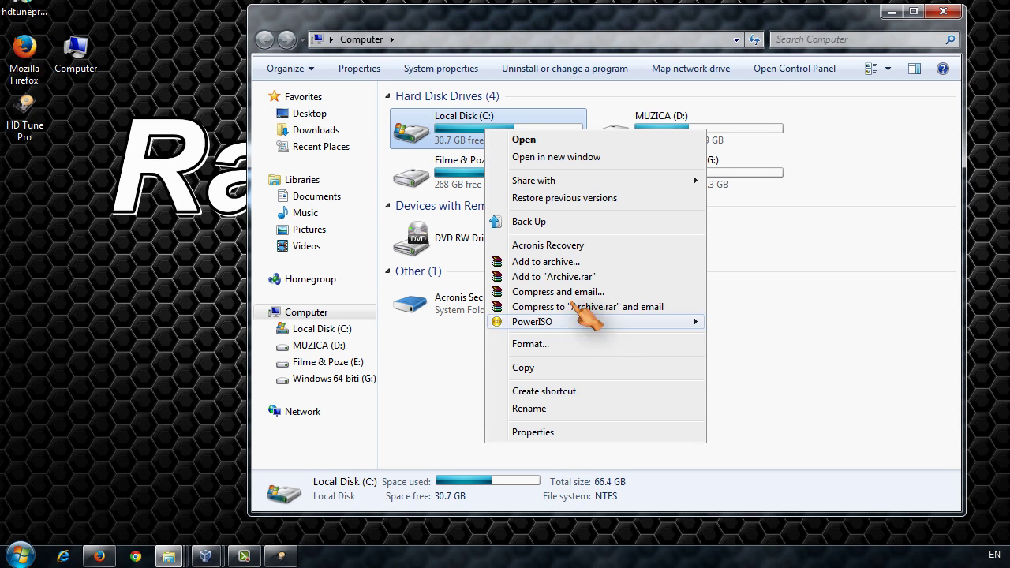
{"action": "left_click", "coordinate": [537, 433]}
{"action": "left_click", "coordinate": [593, 129]}
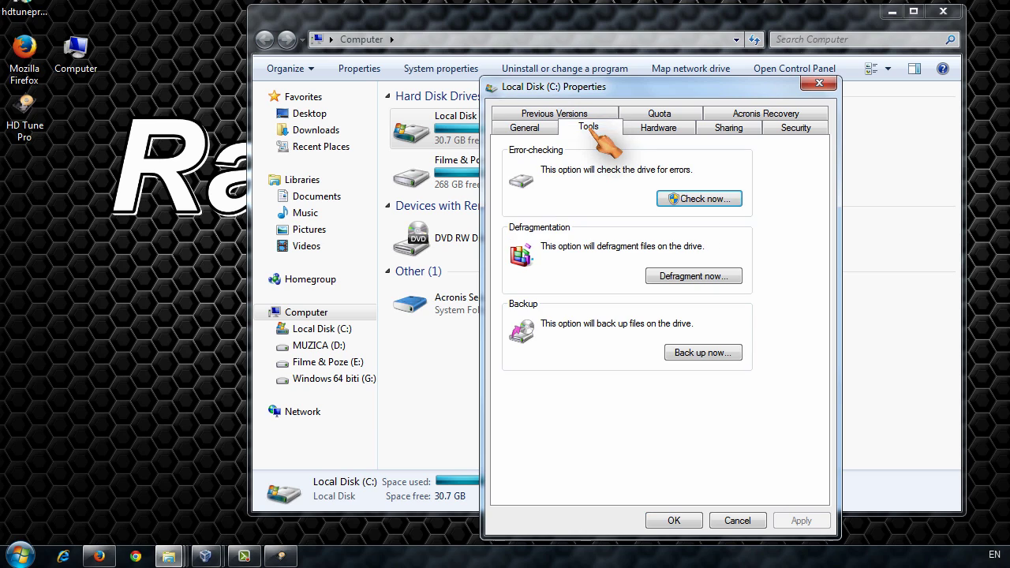
{"action": "left_click", "coordinate": [685, 200]}
Enable automatic file system error fixing and bad sector recovery for drive C:, and close all its windows without starting the check.
{"action": "left_click", "coordinate": [507, 180]}
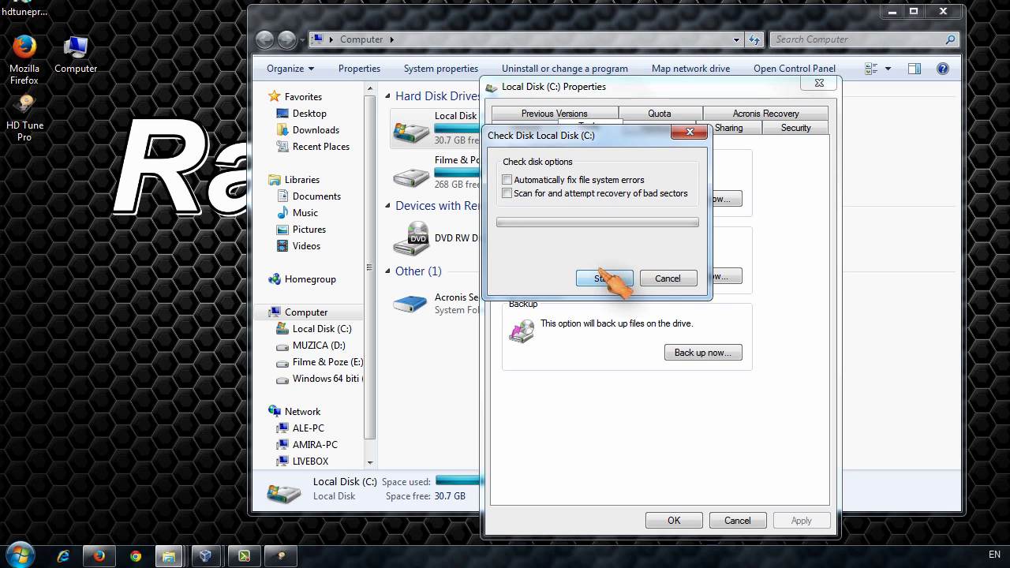
{"action": "left_click", "coordinate": [507, 180]}
{"action": "left_click", "coordinate": [508, 193]}
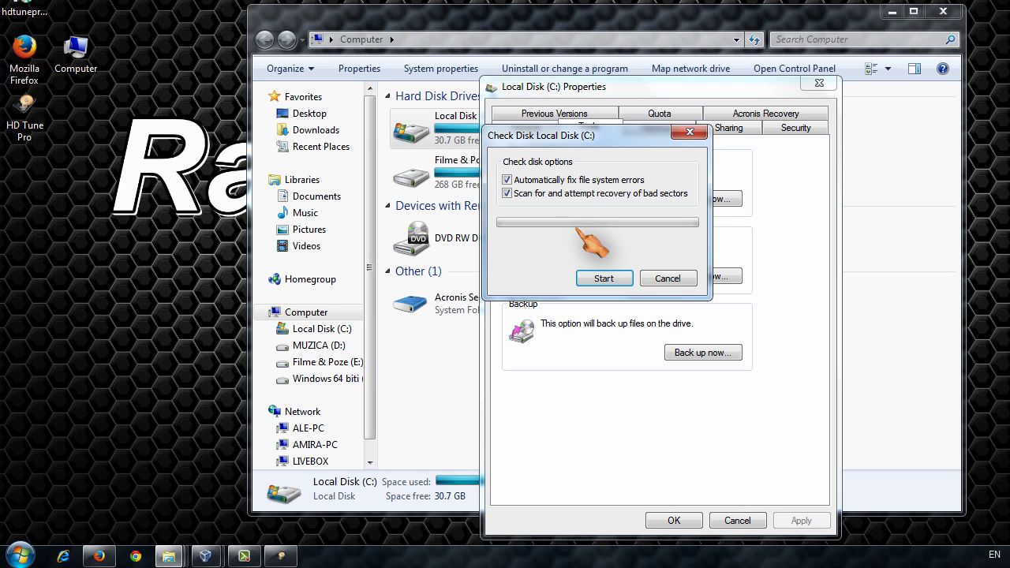
{"action": "left_click", "coordinate": [690, 132]}
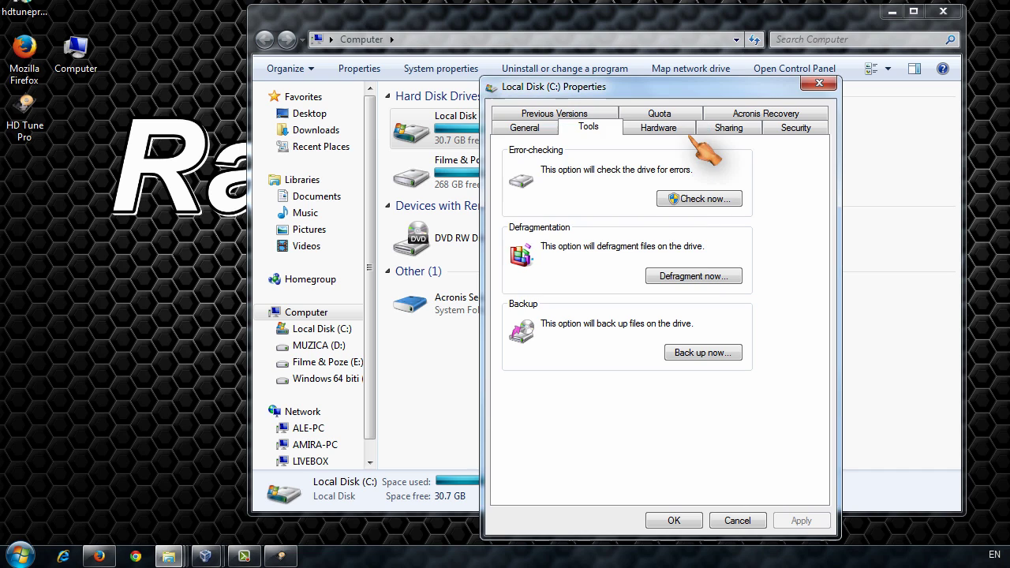
{"action": "left_click", "coordinate": [819, 83]}
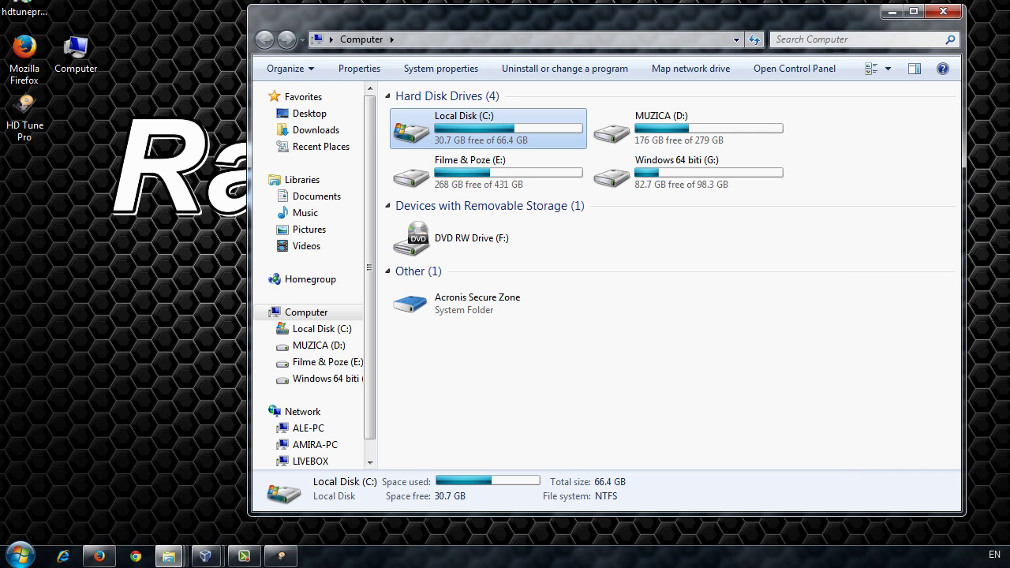
{"action": "left_click", "coordinate": [943, 11]}
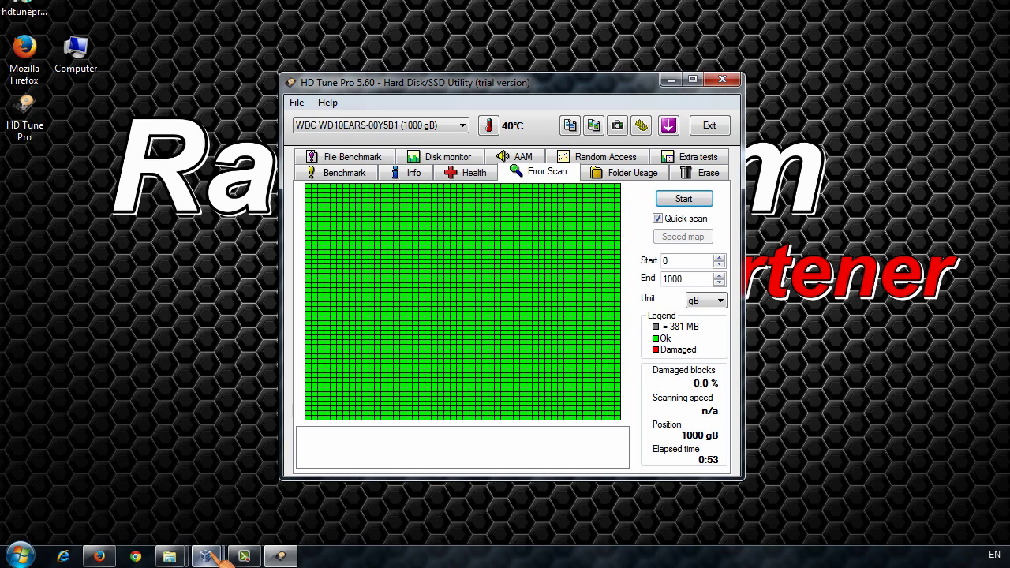
Switch to the virtual machine booted from Hiren's BootCD and choose Start BootCD.
{"action": "mouse_move", "coordinate": [218, 553]}
{"action": "left_click", "coordinate": [311, 466]}
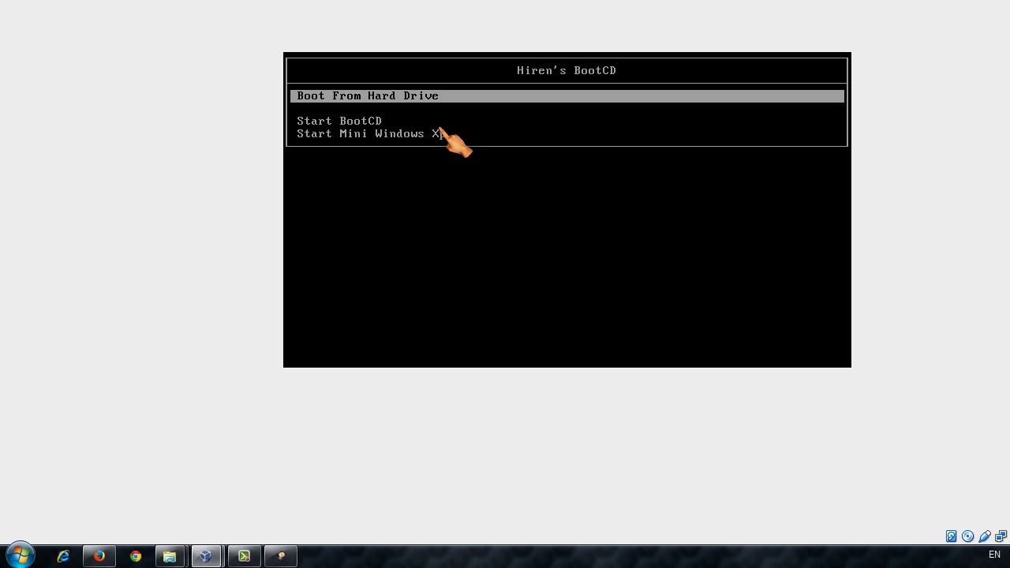
{"action": "key", "text": "Down"}
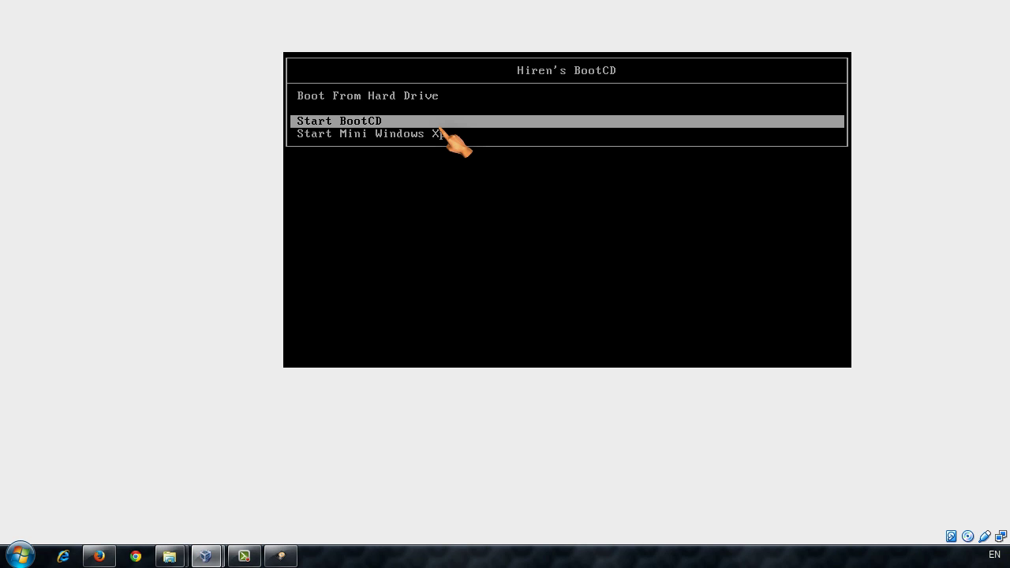
{"action": "key", "text": "Return"}
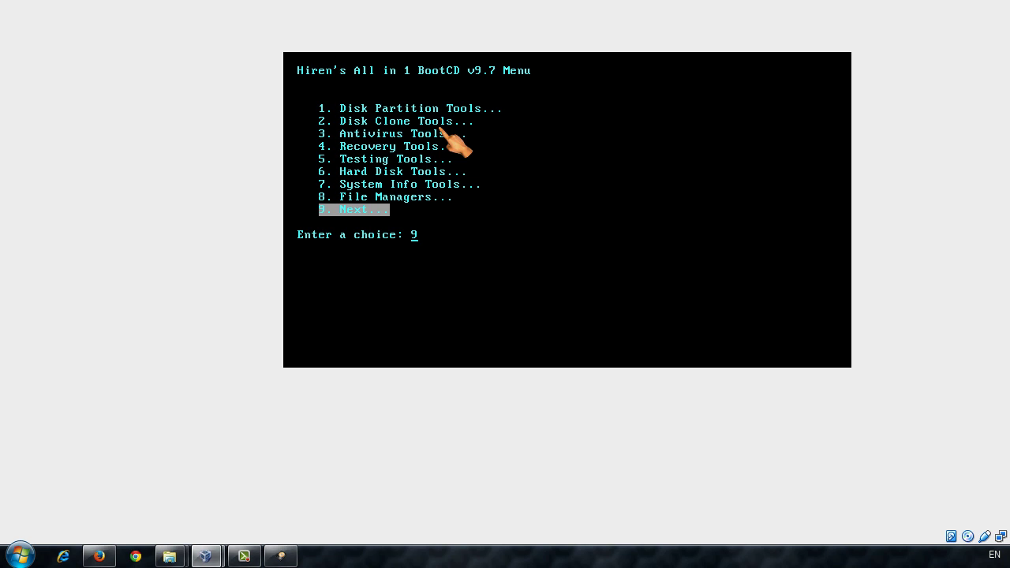
Open the Hard Disk Tools category of the Hiren's BootCD v9.7 menu.
{"action": "key", "text": "Up"}
{"action": "key", "text": "Up"}
{"action": "key", "text": "Up"}
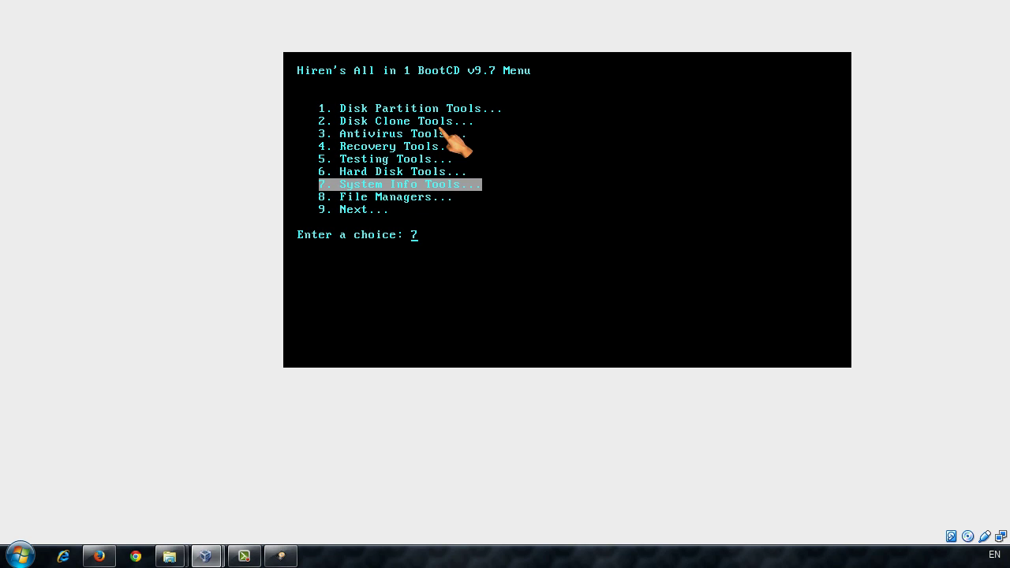
{"action": "key", "text": "Return"}
Start HDD Regenerator 1.51 from the hard disk tools list and proceed to its drive selection screen.
{"action": "key", "text": "Up"}
{"action": "key", "text": "Up"}
{"action": "key", "text": "Up"}
{"action": "key", "text": "Up"}
{"action": "key", "text": "Up"}
{"action": "key", "text": "Up"}
{"action": "key", "text": "Up"}
{"action": "key", "text": "Up"}
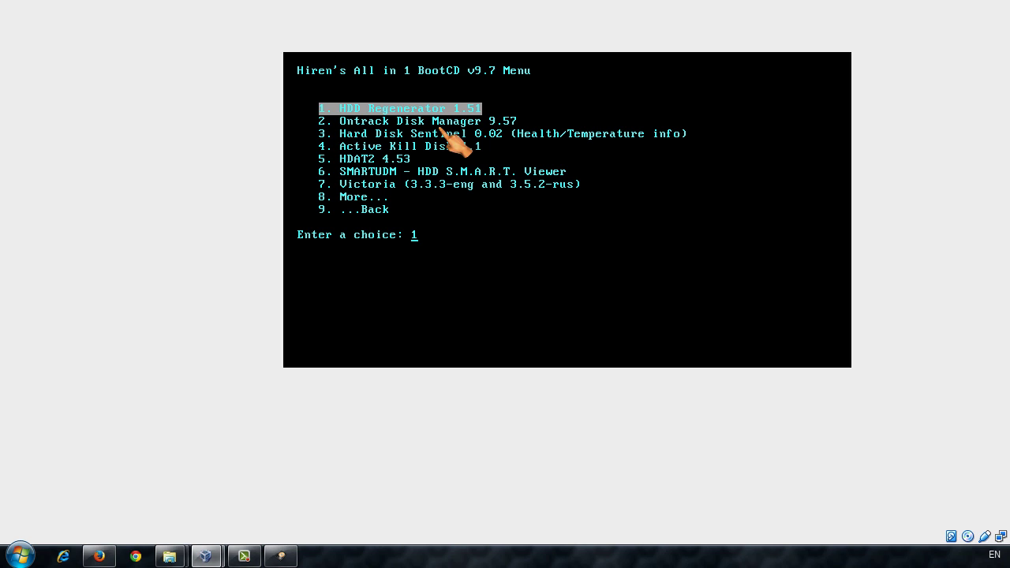
{"action": "key", "text": "Return"}
{"action": "key", "text": "Return"}
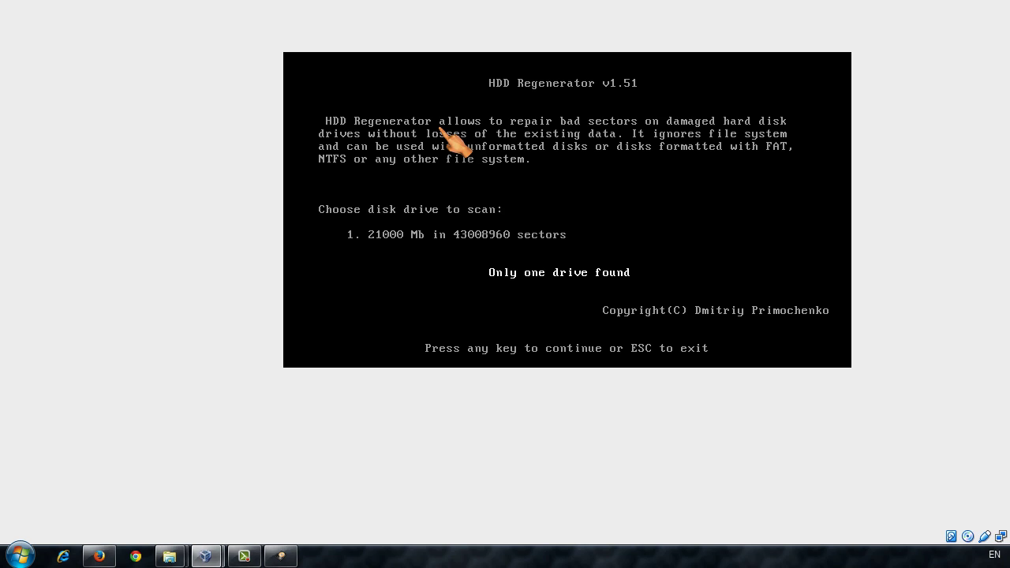
Continue with the only listed disk drive and start the HDD Regenerator scan from starting sector 0.
{"action": "key", "text": "Return"}
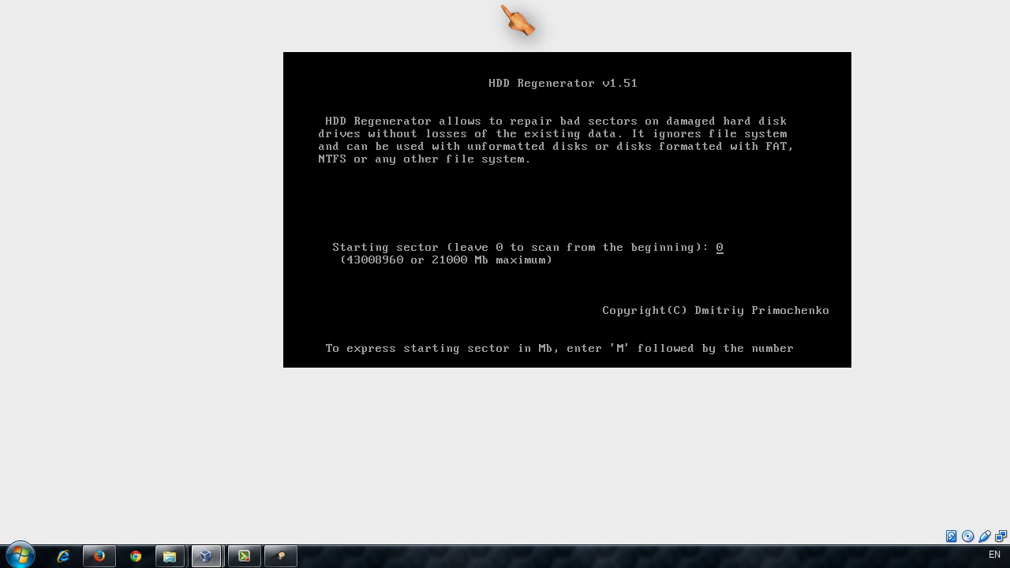
{"action": "key", "text": "Return"}
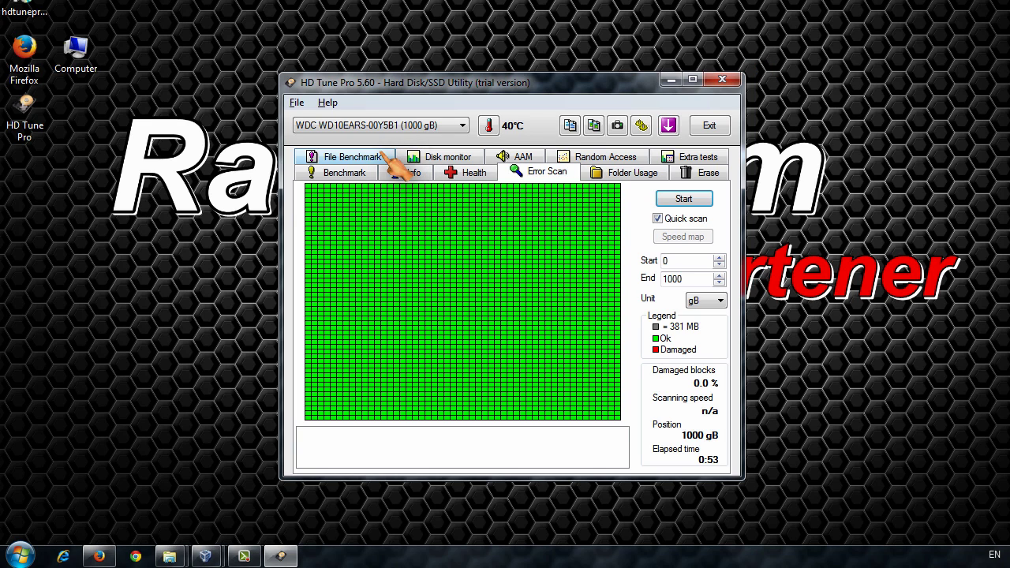
In HD Tune Pro, disable Quick scan and start a full error scan of the 1000 gB WDC drive from 0 to 1000 gB.
{"action": "left_click", "coordinate": [356, 175]}
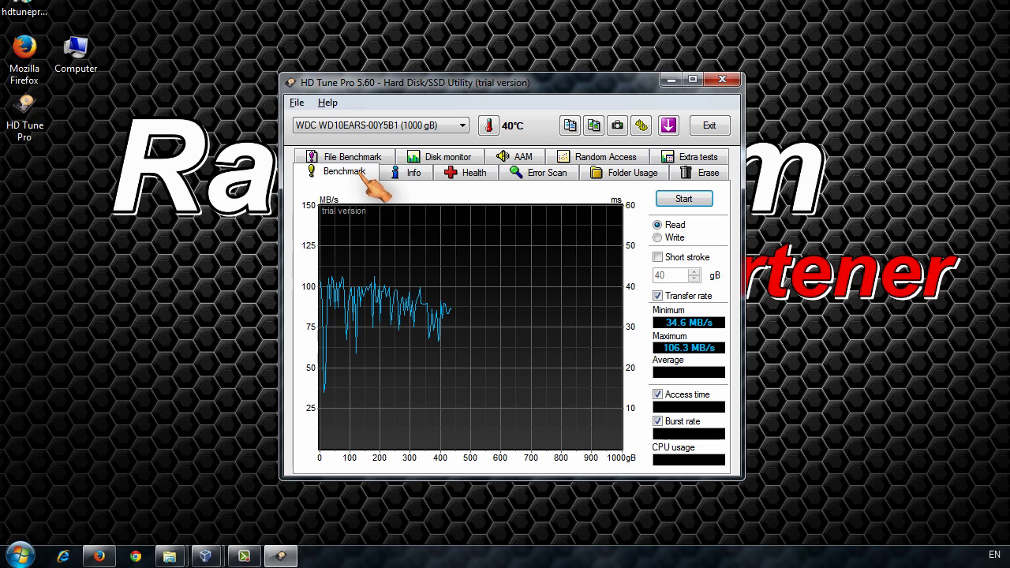
{"action": "left_click", "coordinate": [557, 175]}
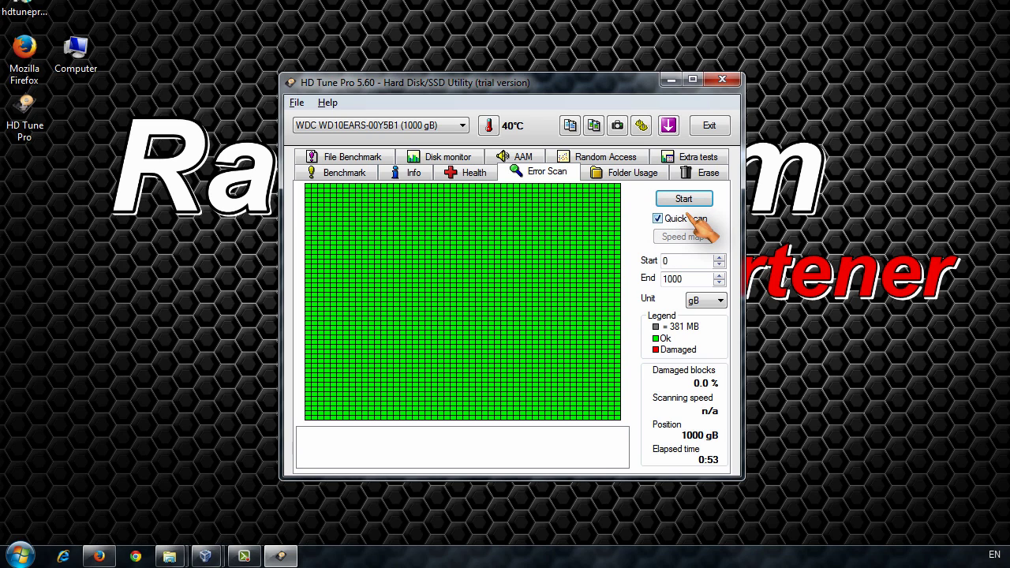
{"action": "left_click", "coordinate": [662, 218]}
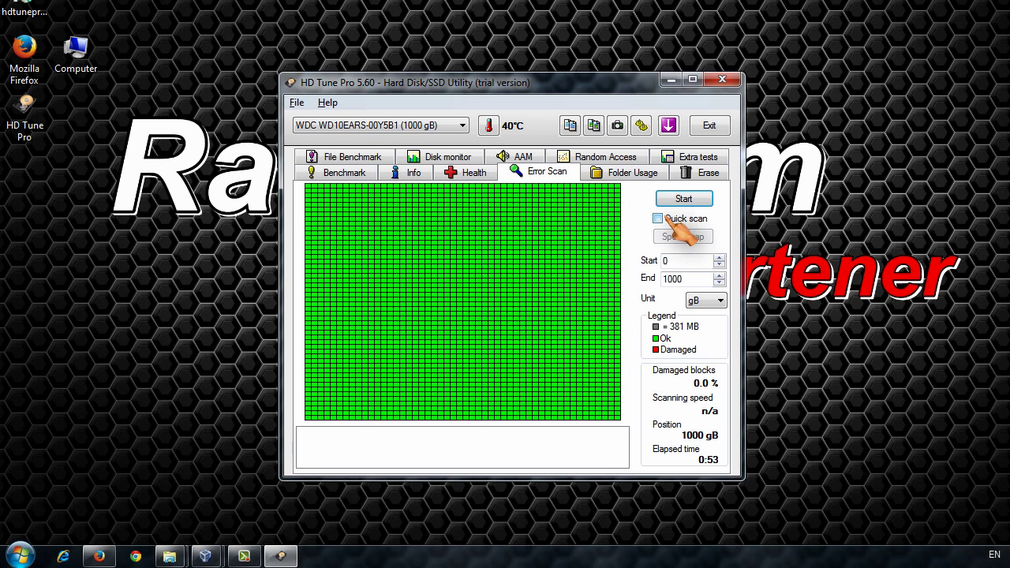
{"action": "left_click", "coordinate": [685, 201]}
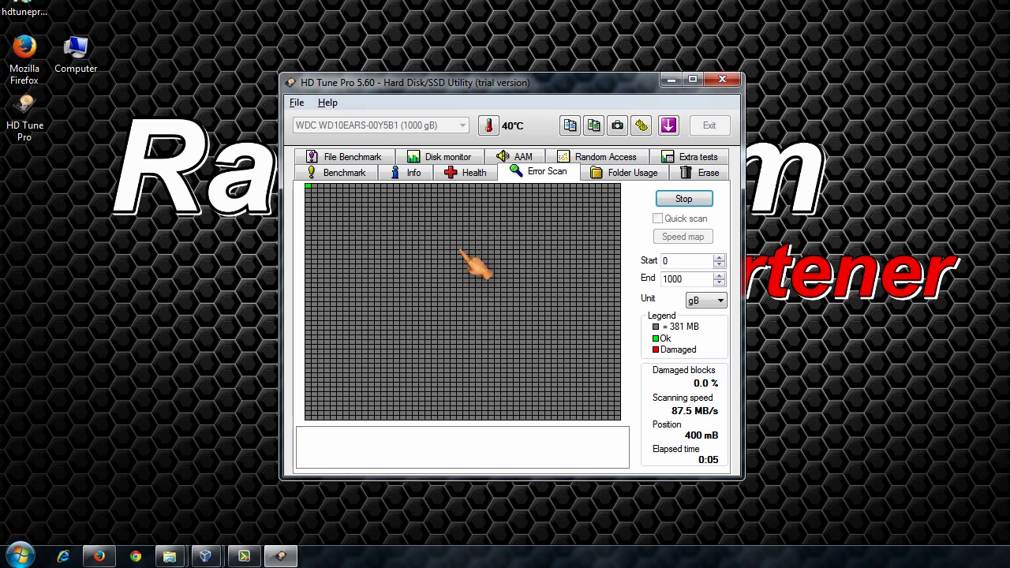
View the drive's read benchmark graph and examine the fill methods offered for erasing the drive.
{"action": "left_click", "coordinate": [345, 175]}
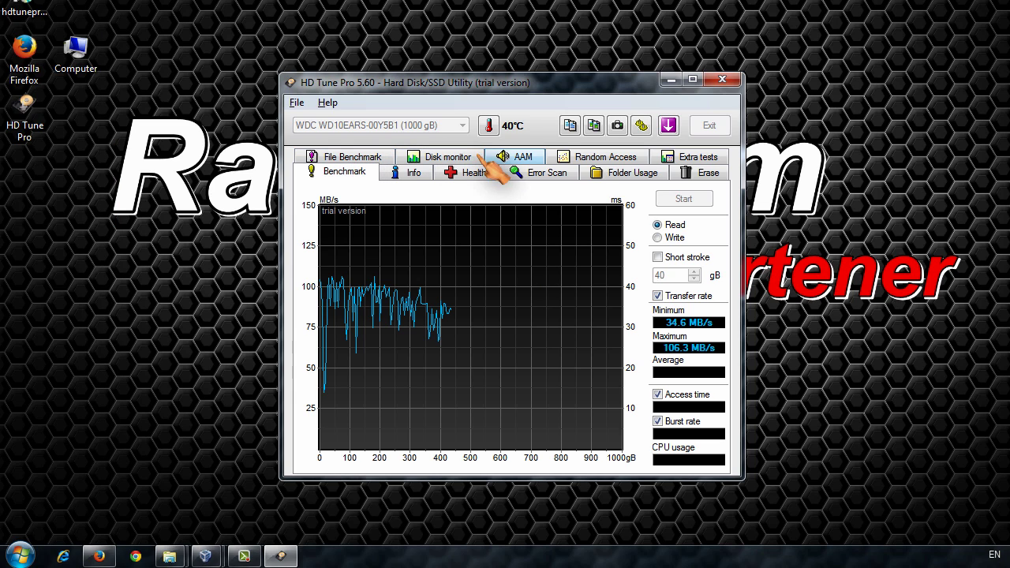
{"action": "left_click", "coordinate": [702, 178]}
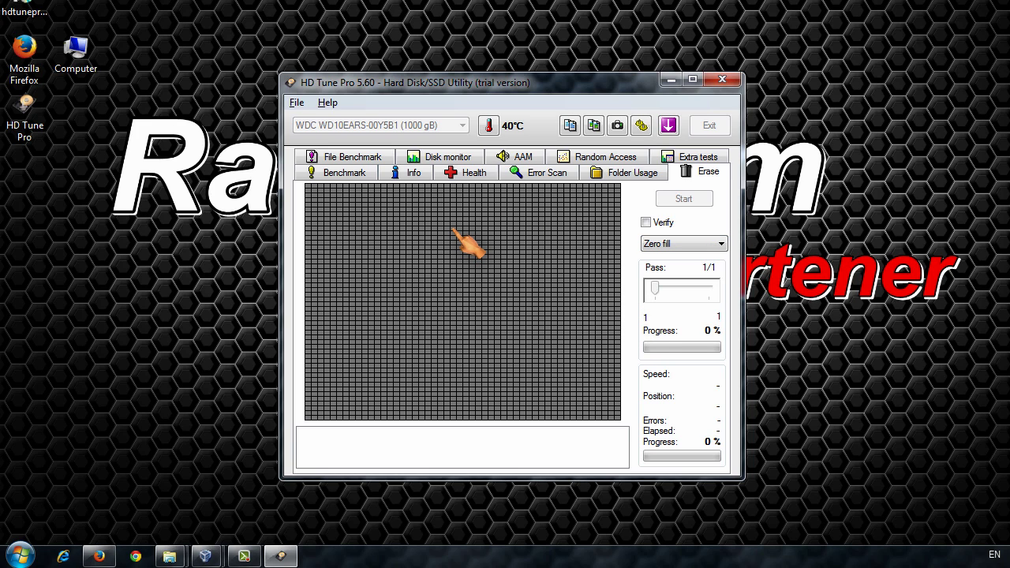
{"action": "left_click", "coordinate": [722, 244]}
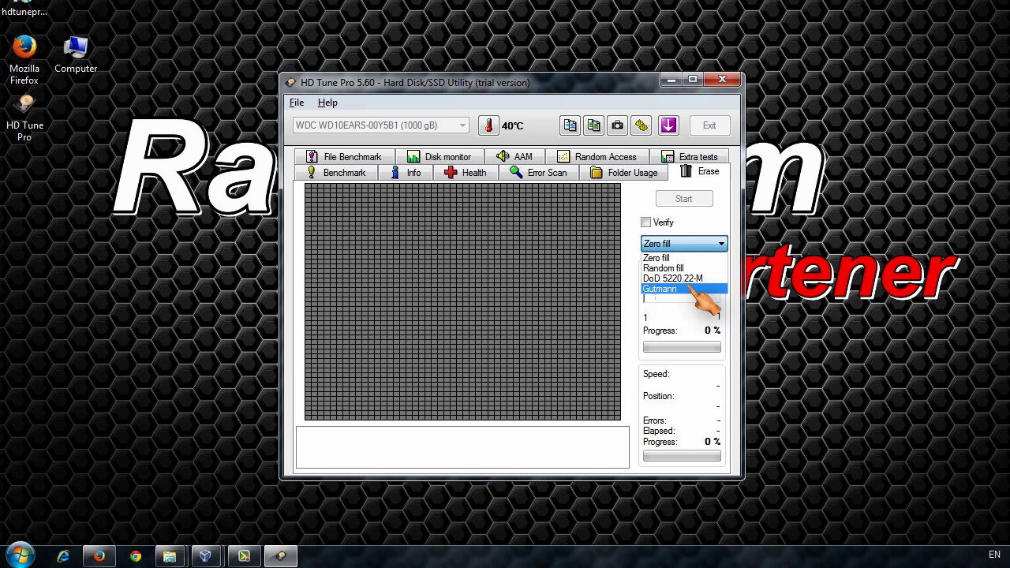
{"action": "left_click", "coordinate": [560, 240]}
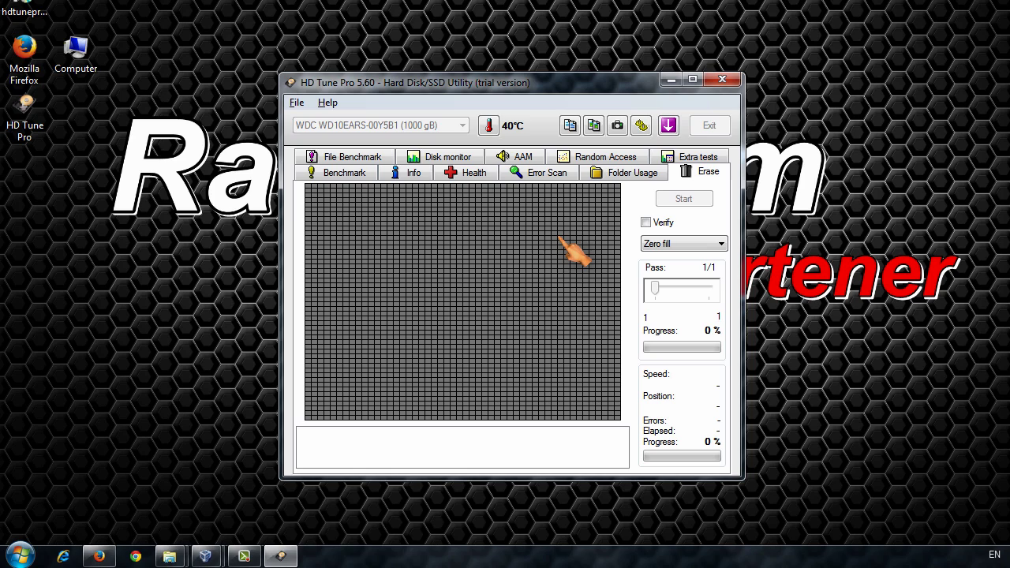